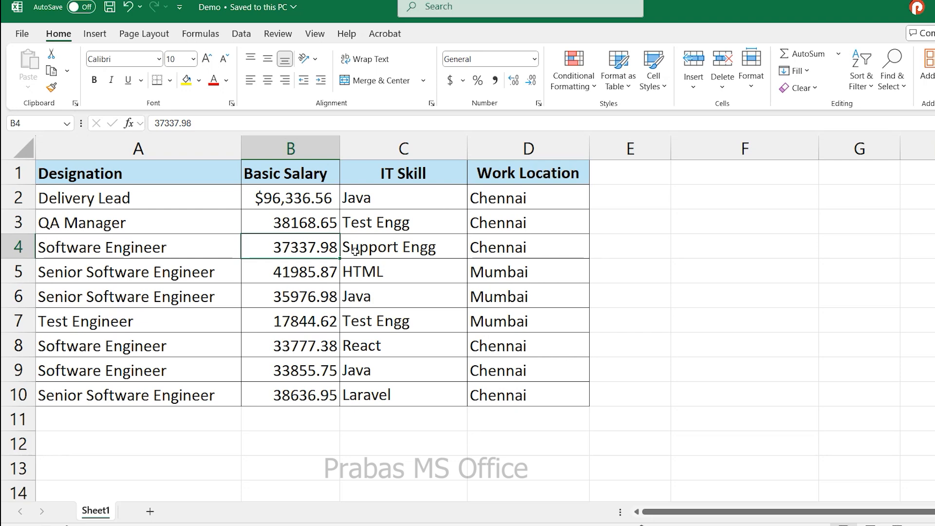
pyautogui.moveTo(487, 200); pyautogui.dragTo(155, 397)
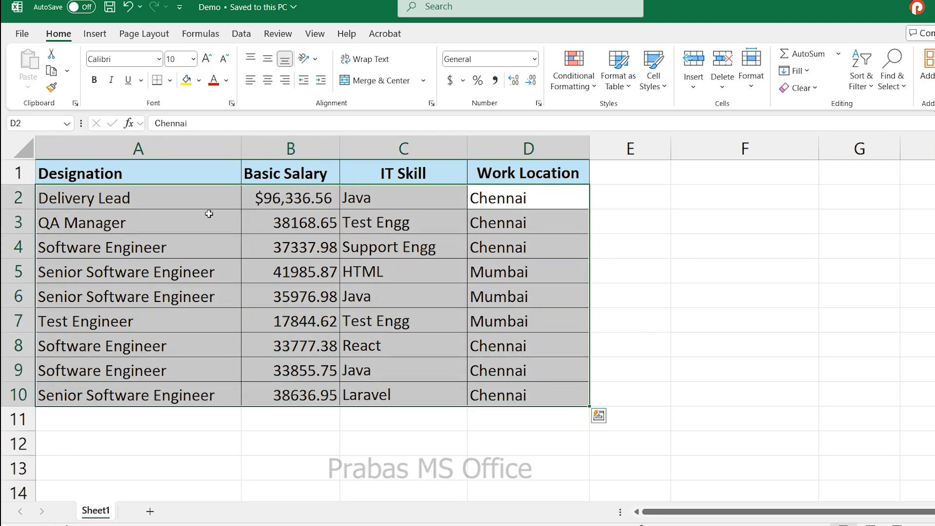
pyautogui.click(207, 214)
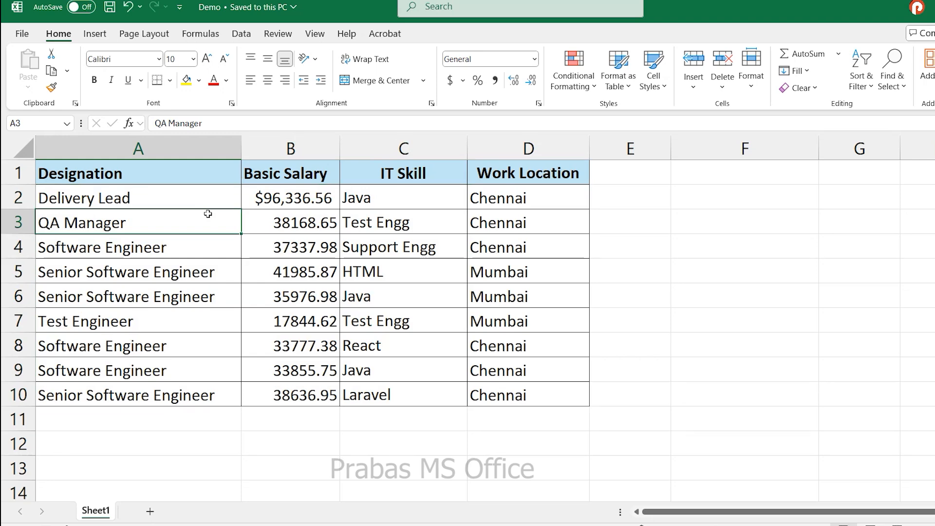
pyautogui.click(213, 240)
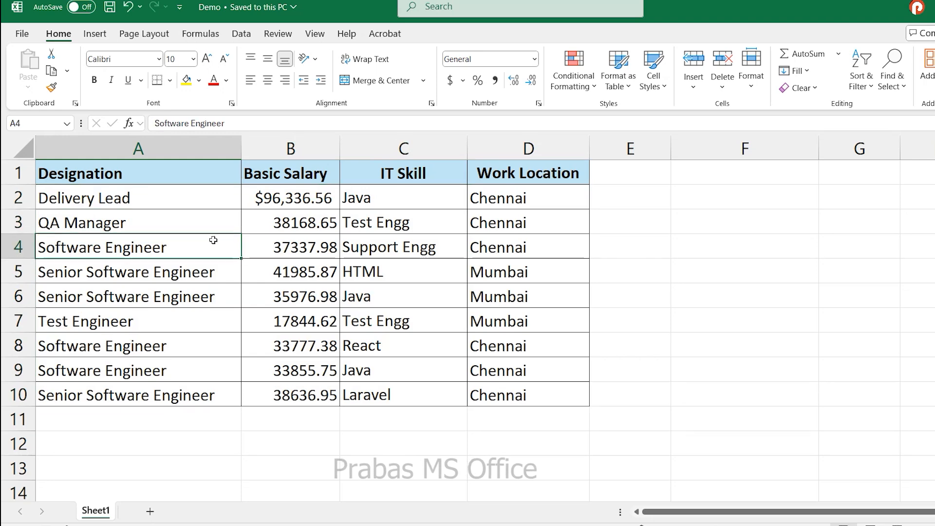
# Apply bold to the Work Location entries in D2:D10 and remove it again
pyautogui.click(513, 192)
pyautogui.moveTo(513, 192); pyautogui.dragTo(516, 384)
pyautogui.hotkey('ctrl', 'b')
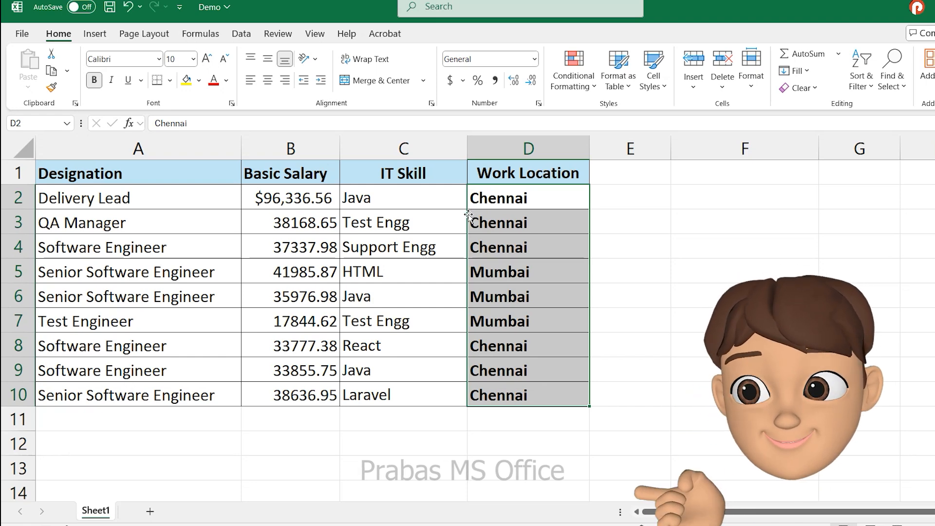
pyautogui.hotkey('ctrl', 'b')
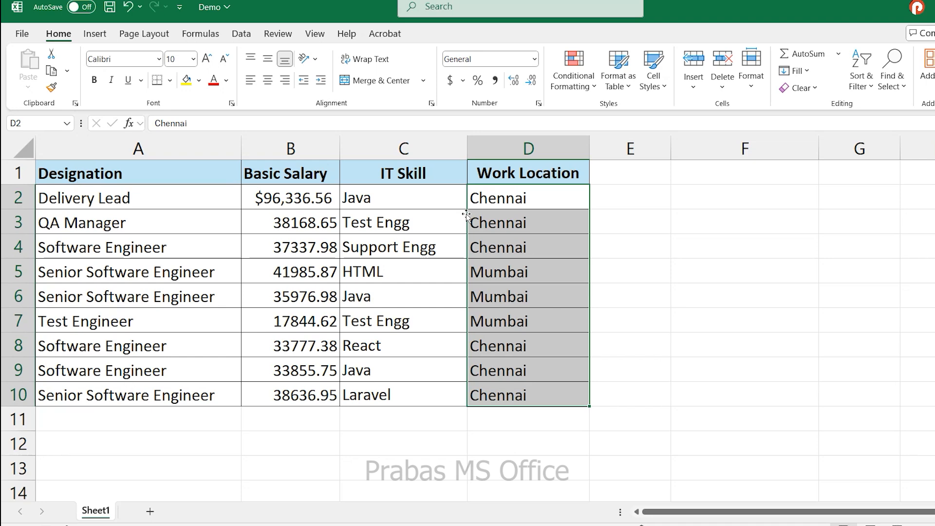
# Apply italics to the QA Manager row in A3:D3 and remove them again
pyautogui.moveTo(188, 225); pyautogui.dragTo(471, 225)
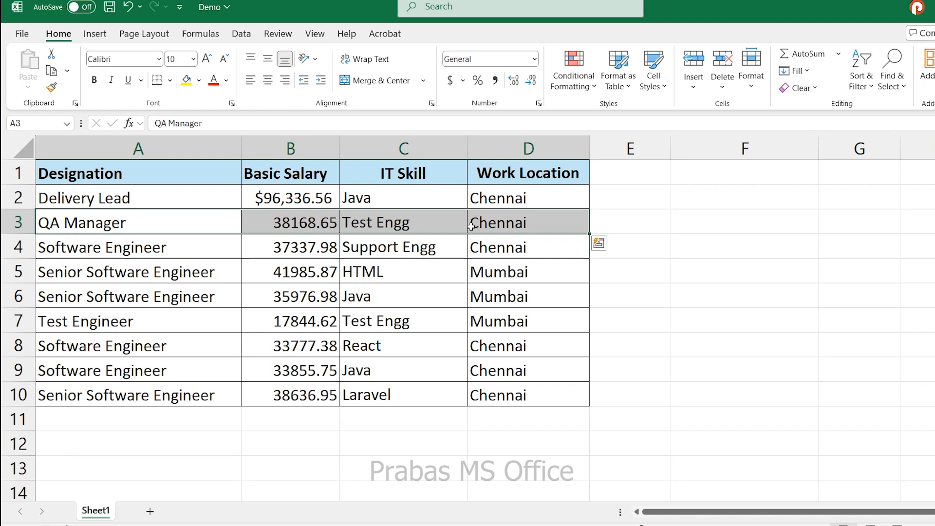
pyautogui.hotkey('ctrl', 'i')
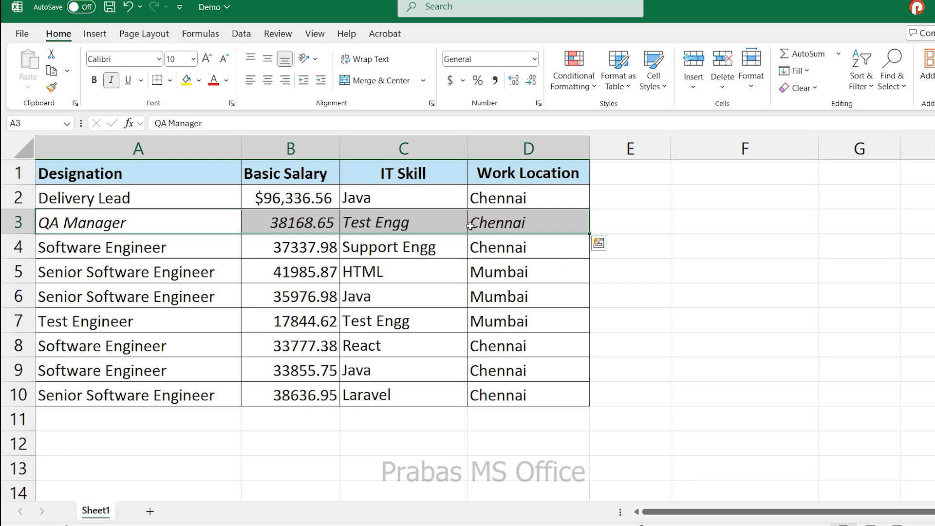
pyautogui.hotkey('ctrl', 'i')
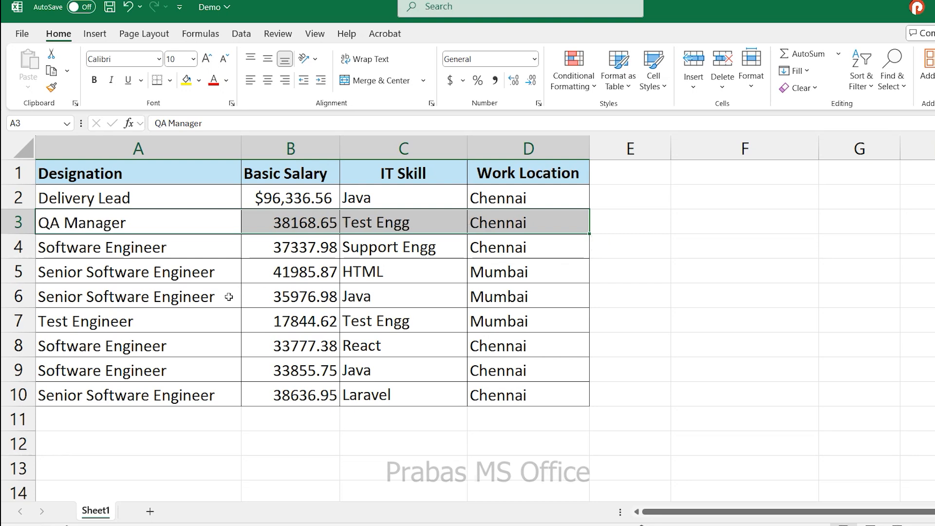
# Apply an underline to the Senior Software Engineer row in A6:D6 and remove it again
pyautogui.moveTo(204, 302); pyautogui.dragTo(477, 301)
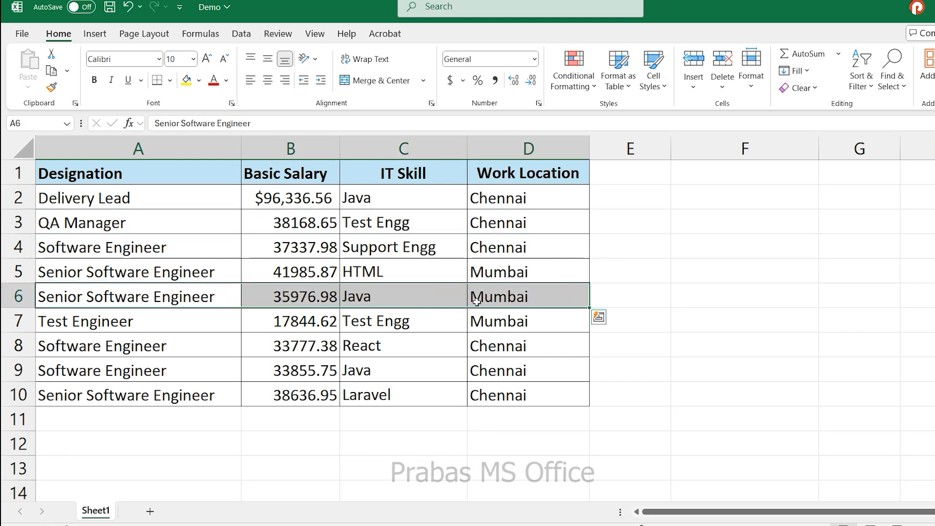
pyautogui.hotkey('ctrl', 'u')
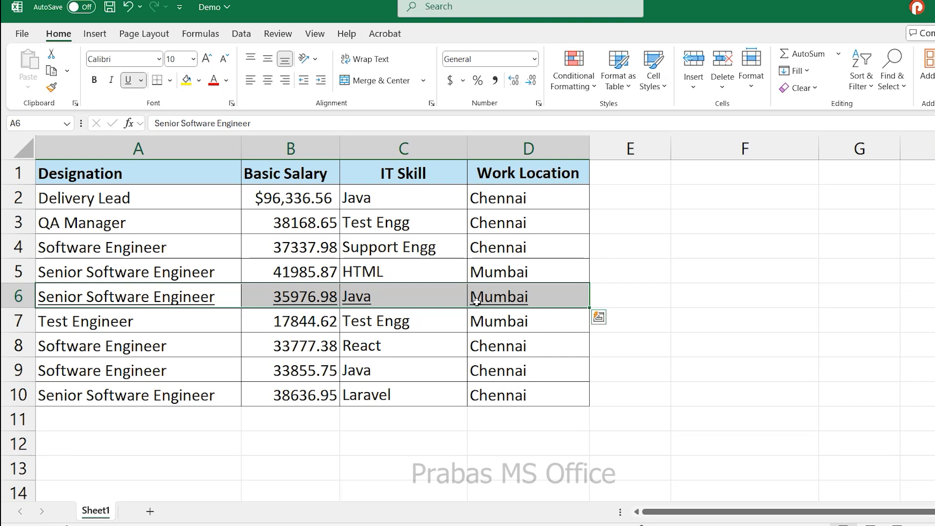
pyautogui.hotkey('ctrl', 'u')
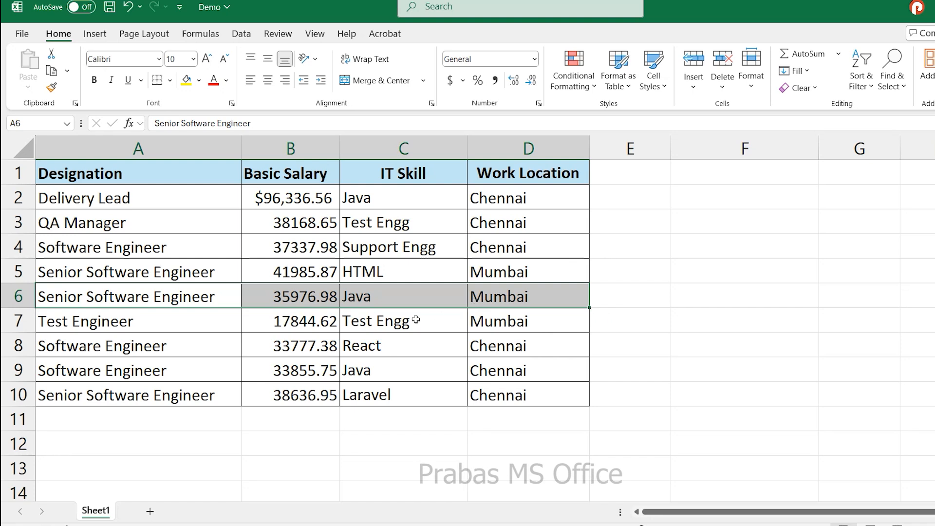
# Apply strikethrough to the Test Engineer row in A7:D7 and remove it again
pyautogui.moveTo(177, 323); pyautogui.dragTo(140, 326)
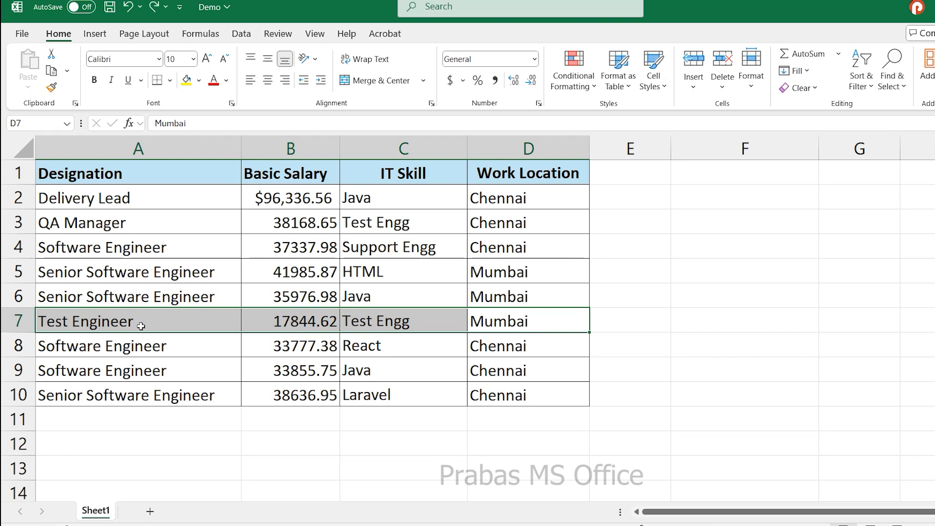
pyautogui.hotkey('ctrl', '5')
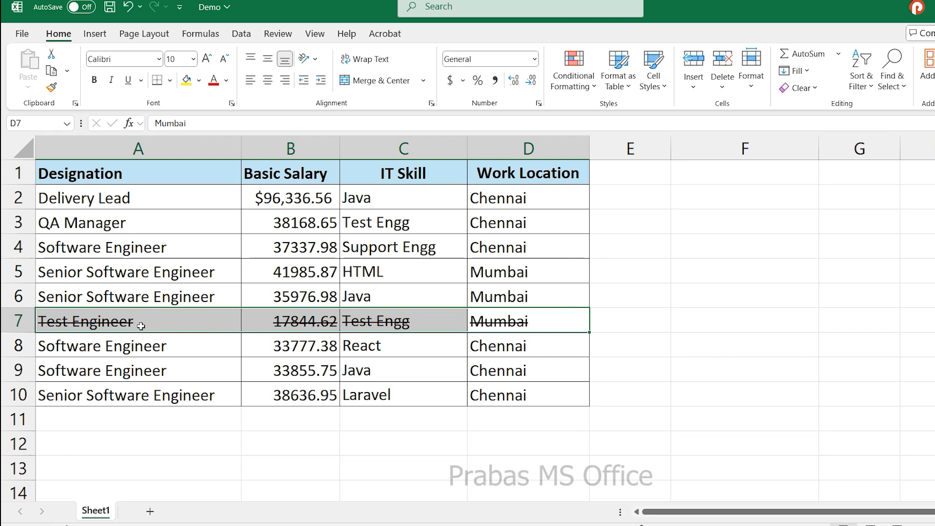
pyautogui.click(137, 303)
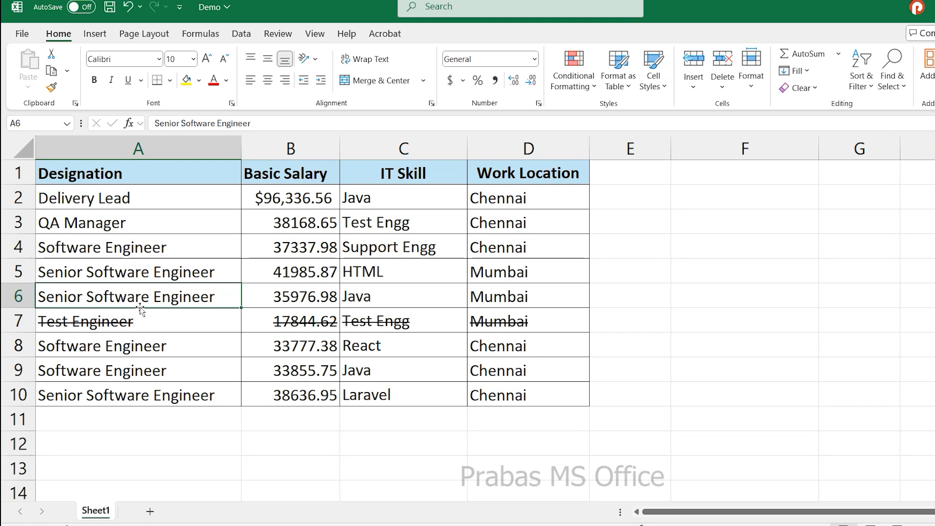
pyautogui.moveTo(134, 323); pyautogui.dragTo(488, 318)
pyautogui.hotkey('ctrl', '5')
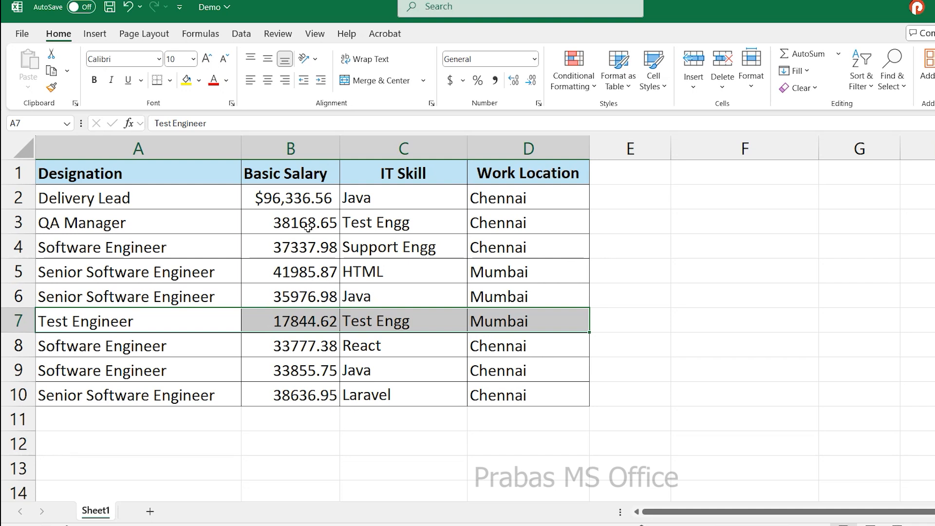
# Format the basic salary in B6 as dollar currency with two decimal places
pyautogui.click(309, 202)
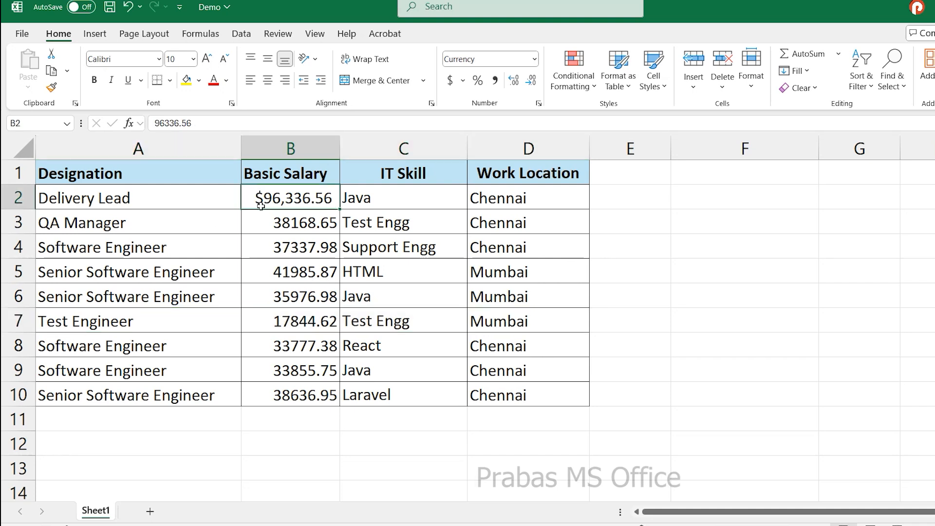
pyautogui.click(288, 299)
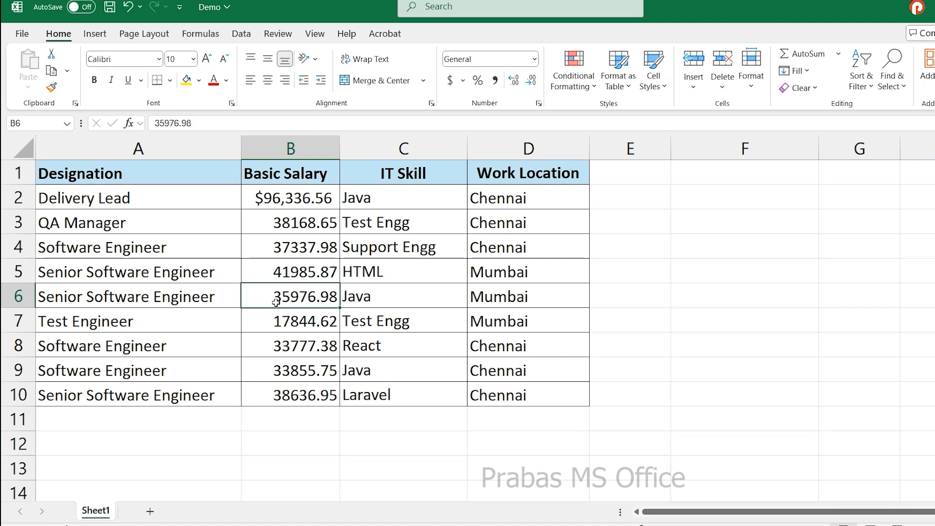
pyautogui.click(276, 303)
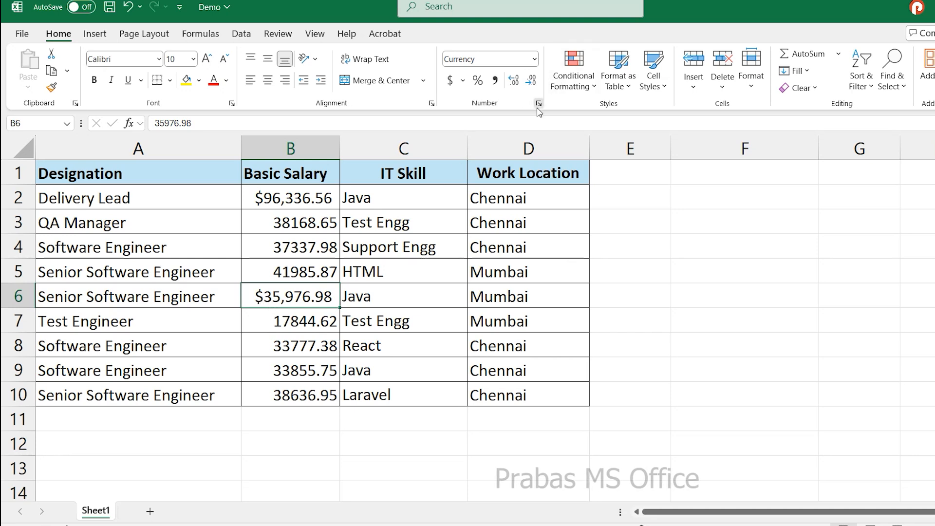
# Examine the currency format settings and available currency symbols for B6 without changing them
pyautogui.hotkey('ctrl', '1')
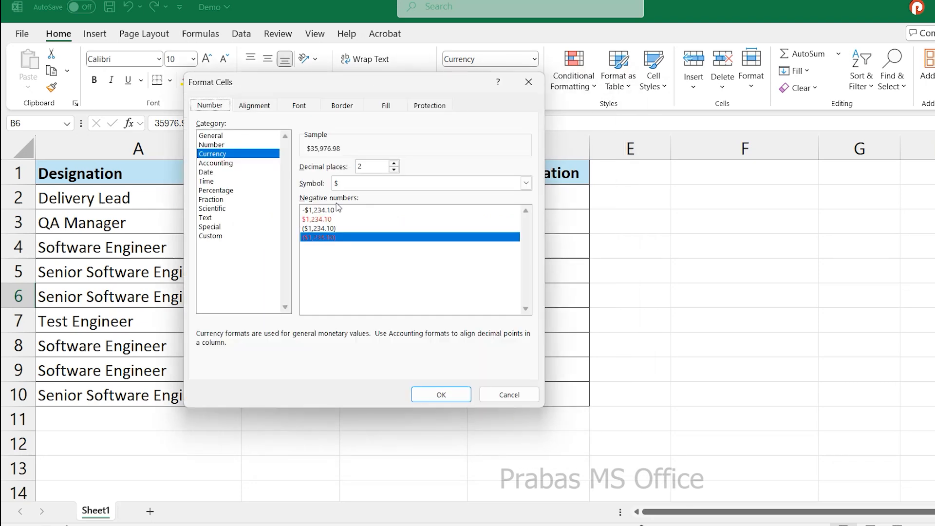
pyautogui.click(377, 183)
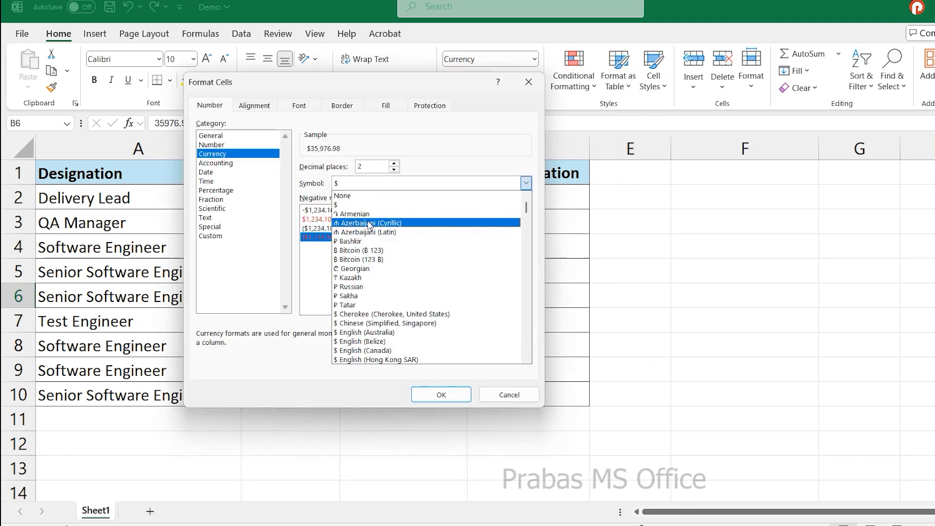
pyautogui.click(428, 150)
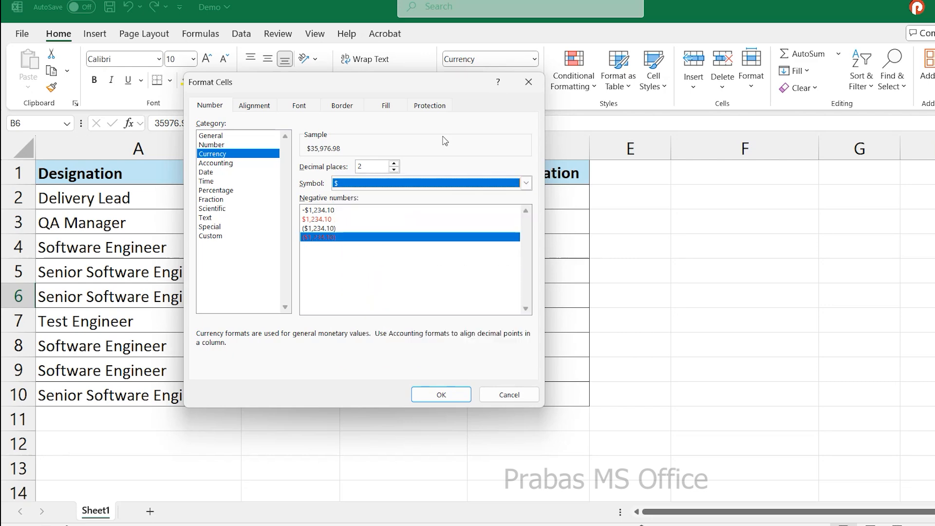
pyautogui.click(536, 81)
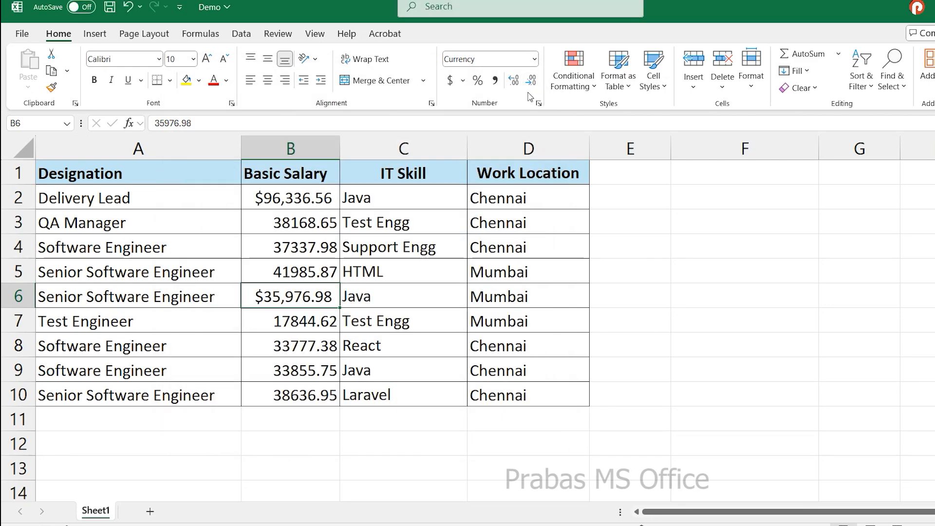
pyautogui.click(312, 325)
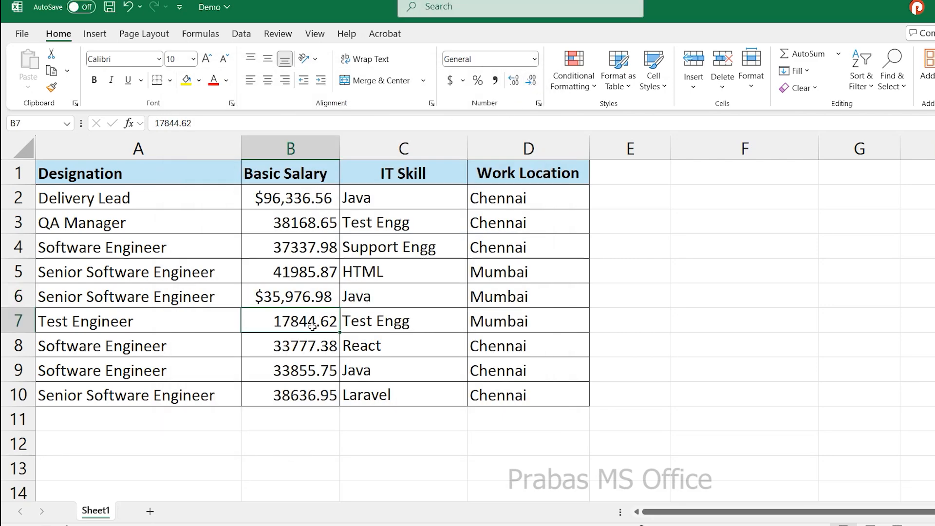
pyautogui.click(312, 297)
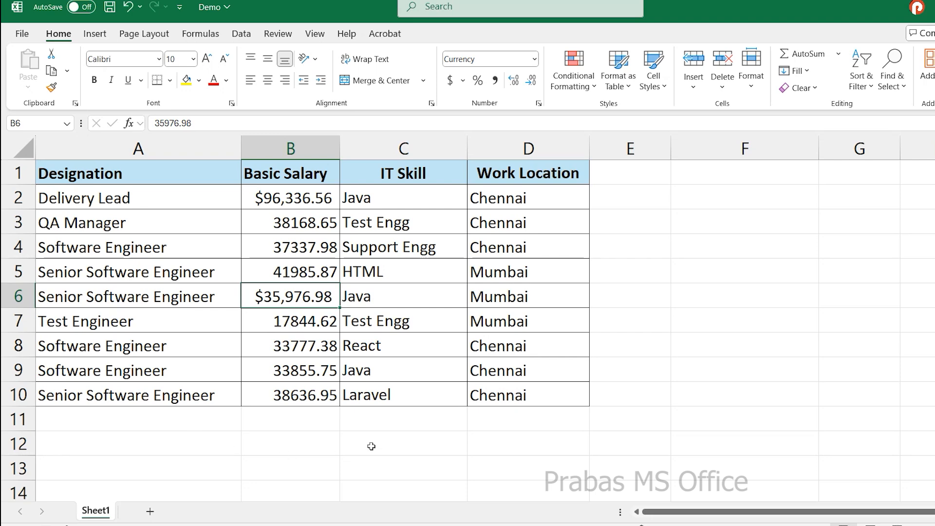
# Enter 15 in cell E5 and format it as a percentage
pyautogui.click(638, 264)
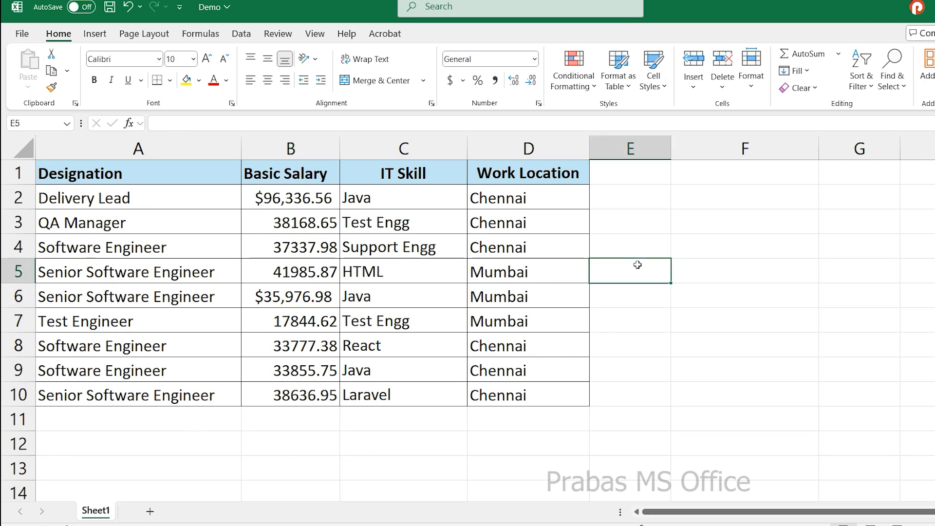
pyautogui.write('15')
pyautogui.press('Return')
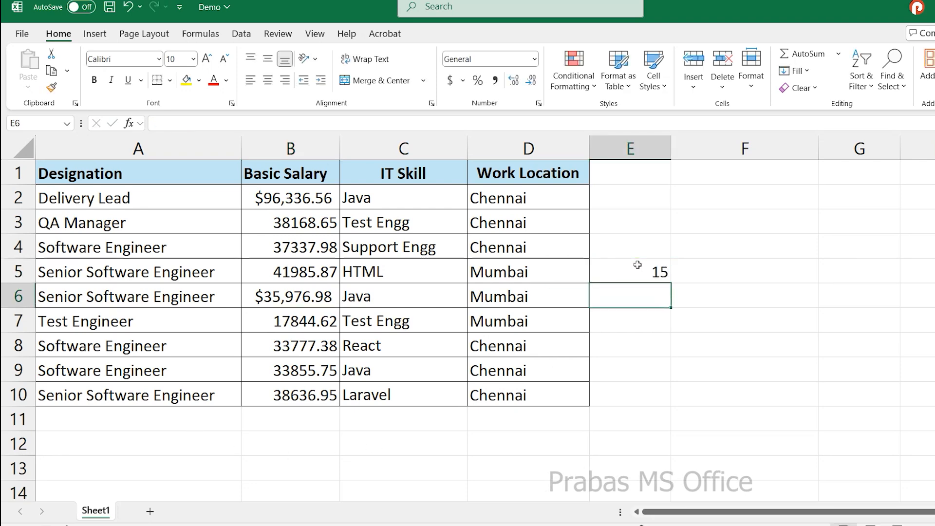
pyautogui.click(636, 269)
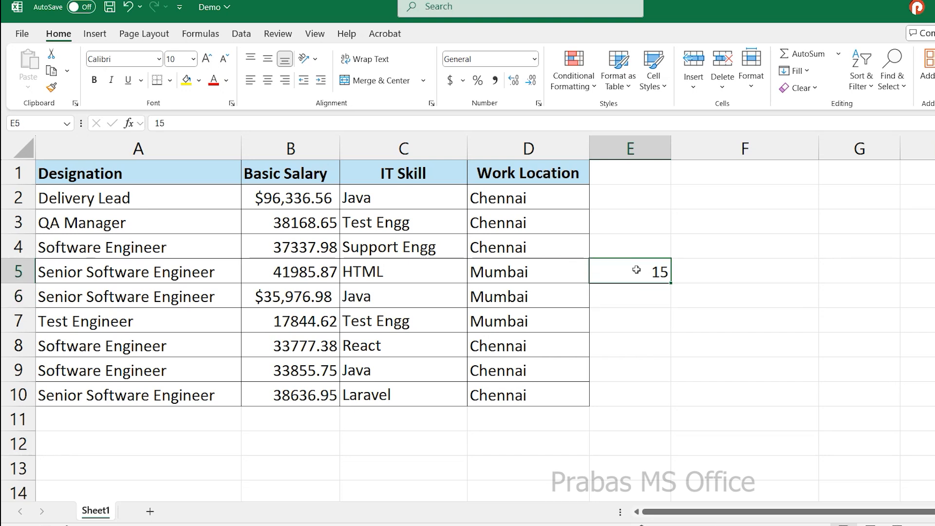
pyautogui.hotkey('ctrl', 'shift', '5')
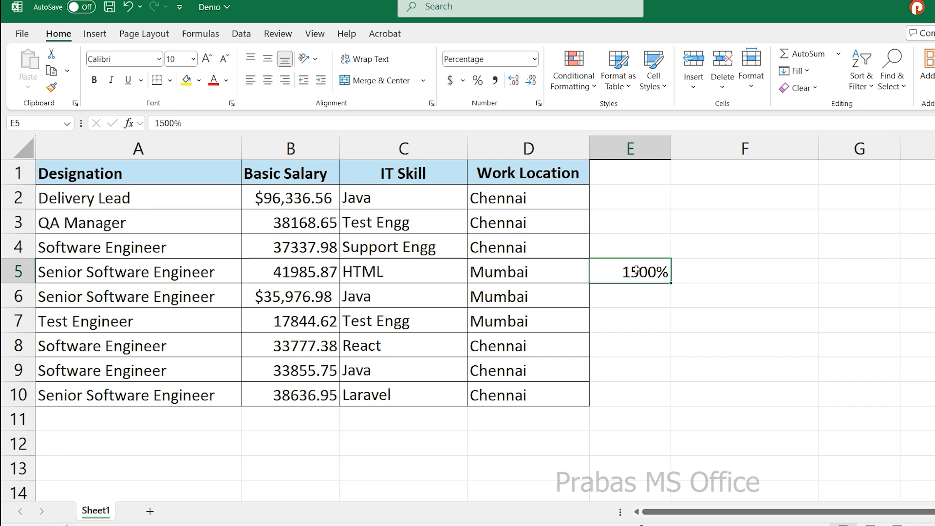
# Enter 0.15 in cell E7 and format it as a percentage
pyautogui.click(642, 294)
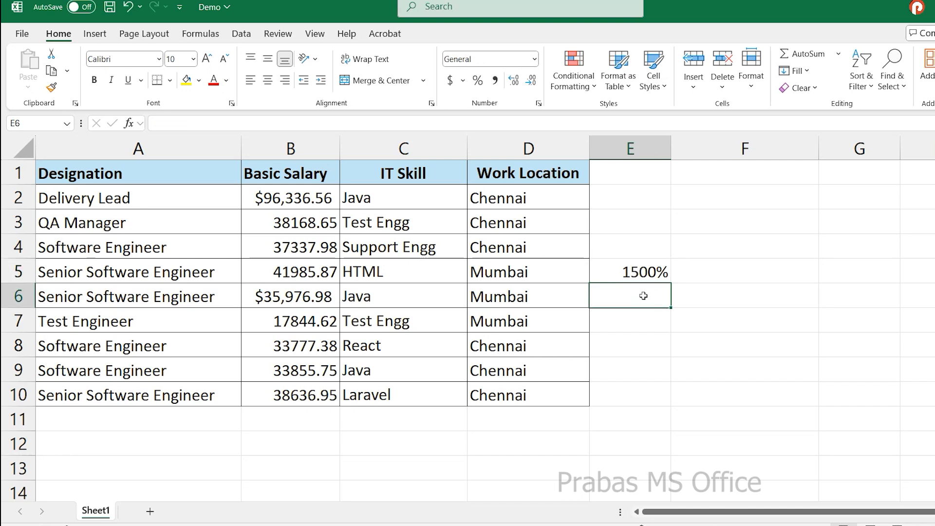
pyautogui.click(641, 324)
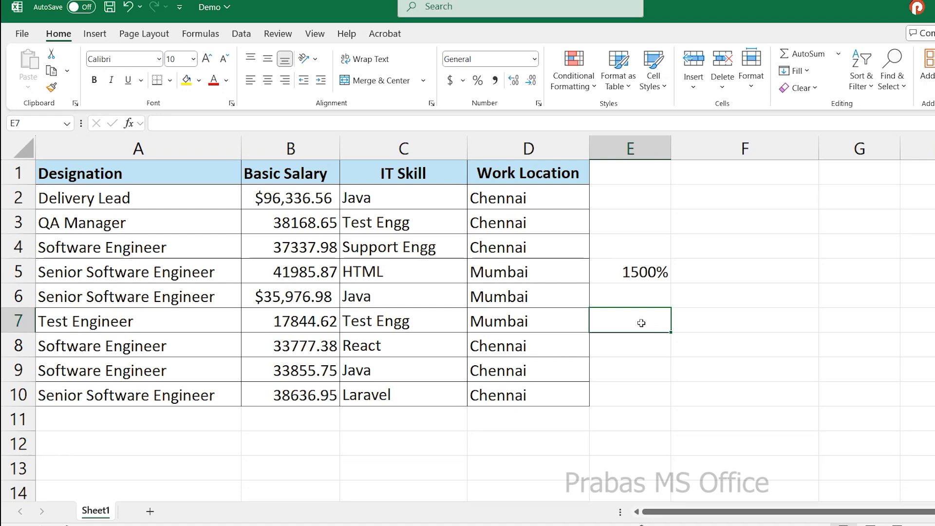
pyautogui.write('0.15')
pyautogui.press('Return')
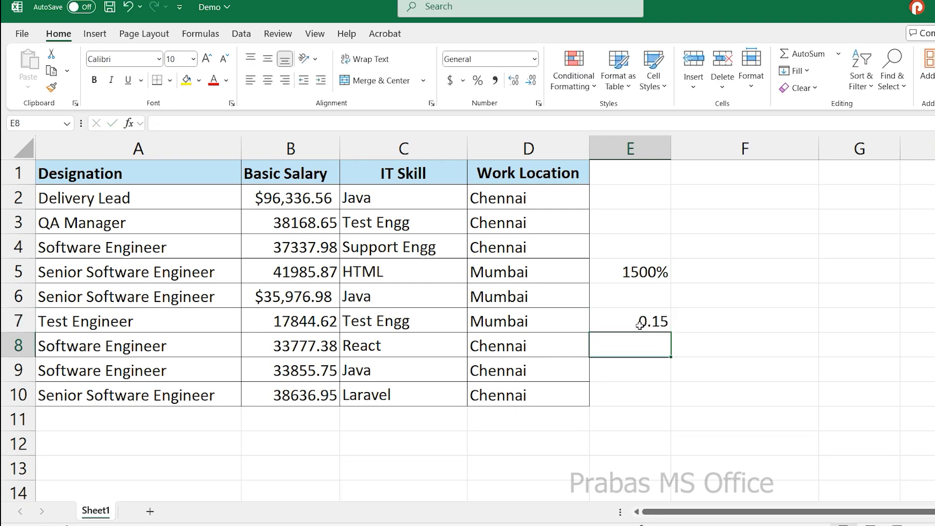
pyautogui.click(639, 324)
pyautogui.hotkey('ctrl', 'shift', '5')
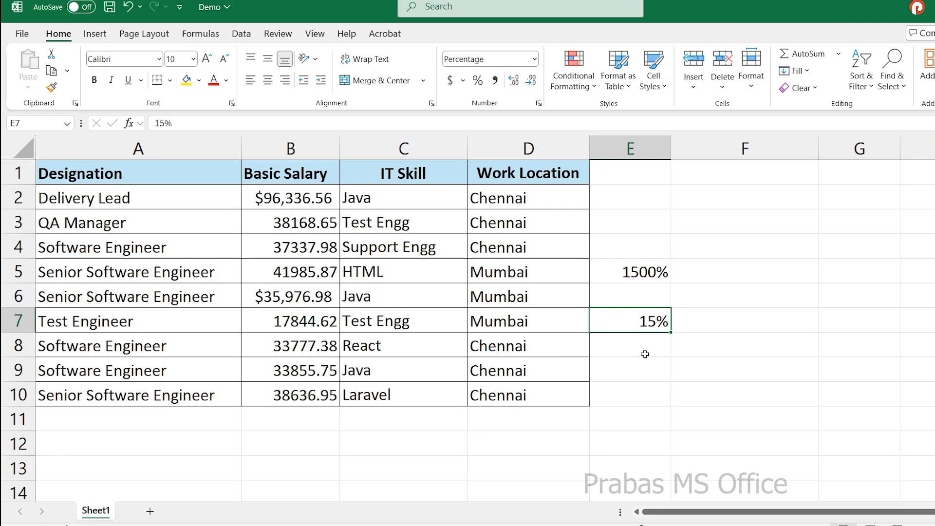
pyautogui.click(118, 202)
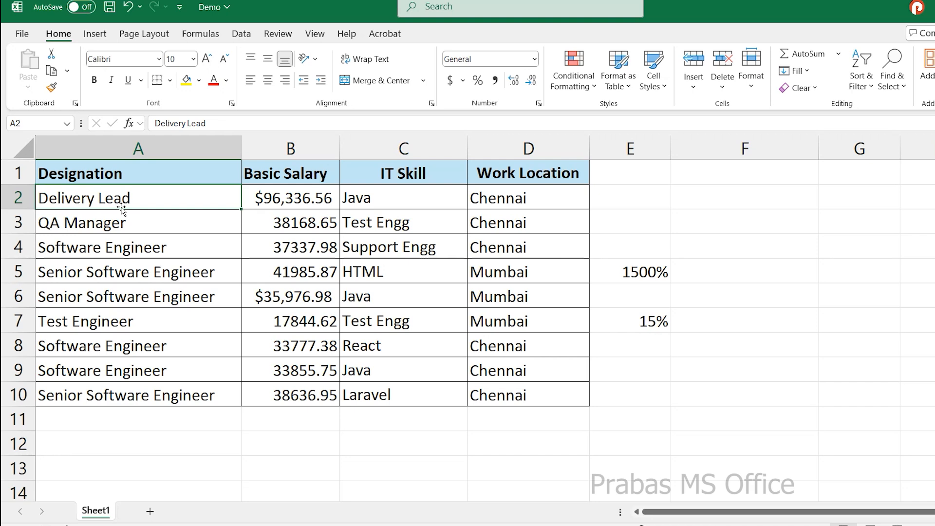
pyautogui.click(378, 171)
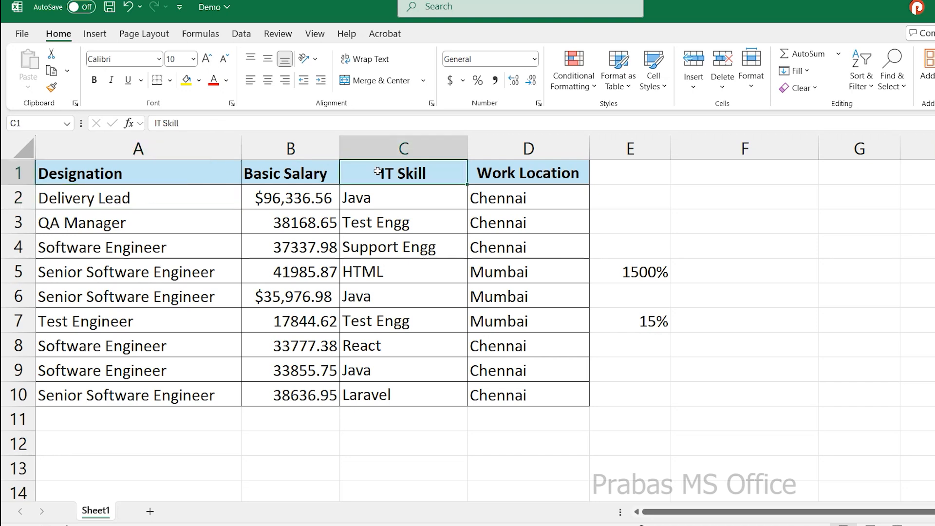
pyautogui.click(361, 248)
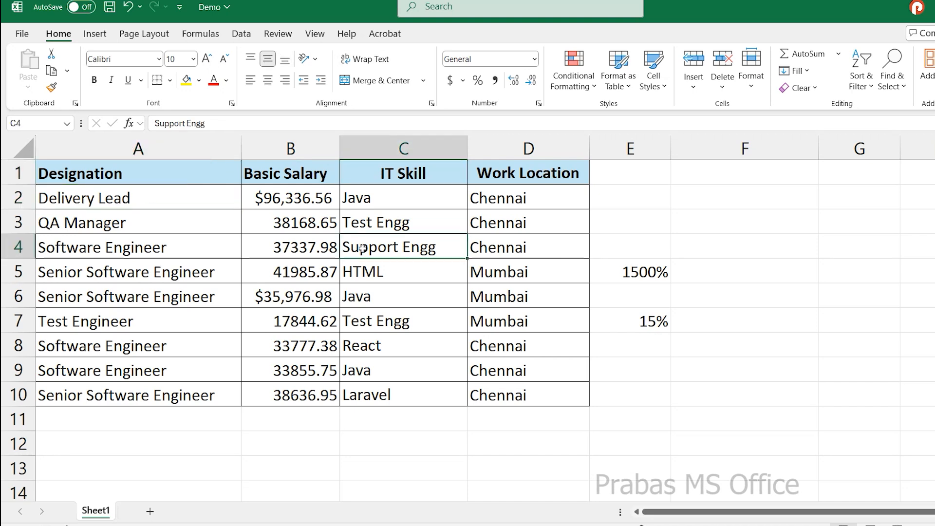
# Examine the number format categories for C4 in Format Cells, from General through Accounting to Custom
pyautogui.hotkey('ctrl', '1')
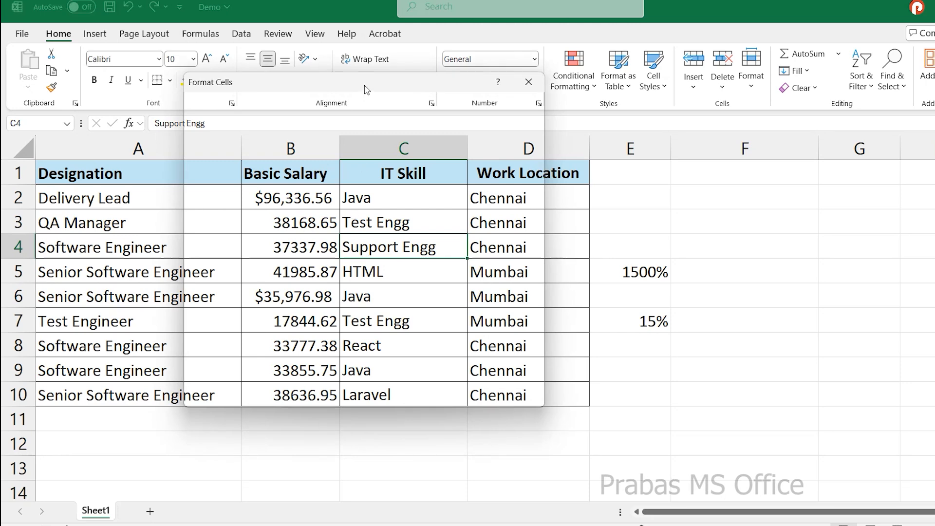
pyautogui.moveTo(367, 91); pyautogui.dragTo(397, 115)
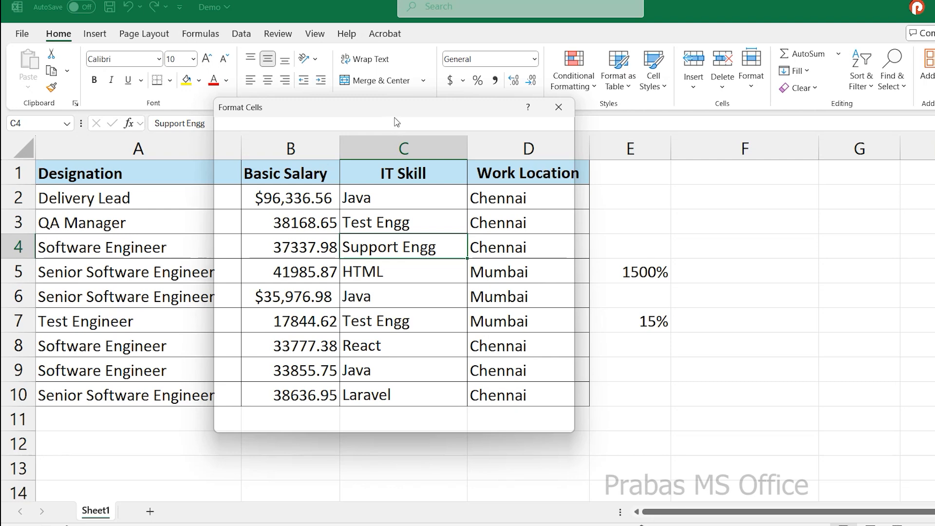
pyautogui.moveTo(438, 108); pyautogui.dragTo(461, 101)
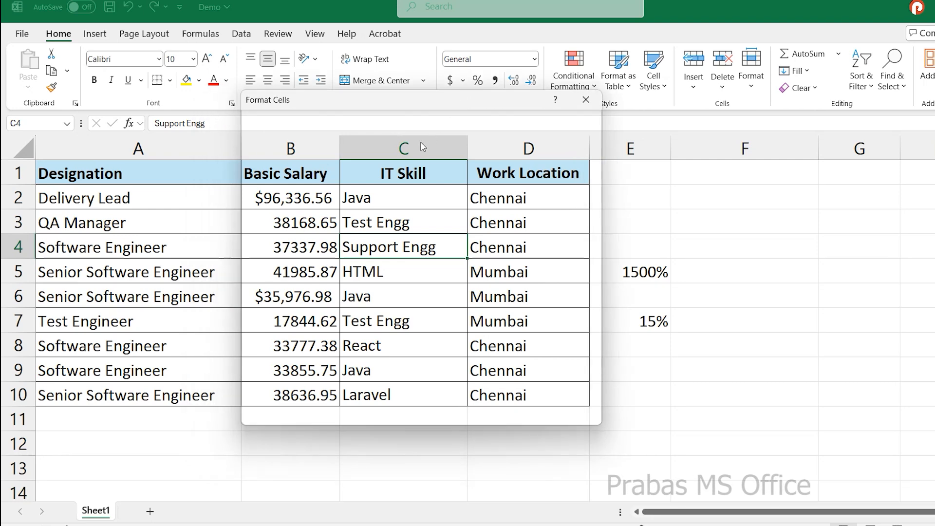
pyautogui.moveTo(382, 105); pyautogui.dragTo(350, 65)
pyautogui.click(276, 141)
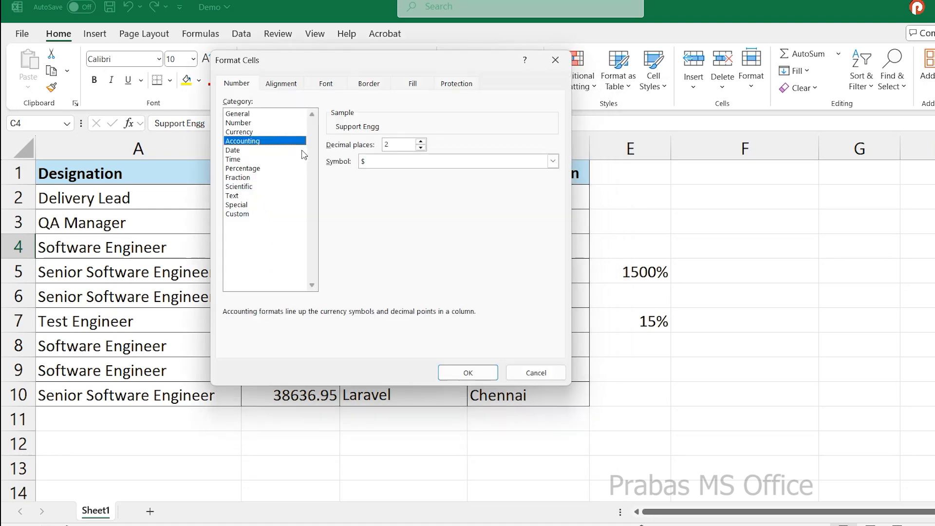
pyautogui.click(250, 123)
pyautogui.click(248, 115)
pyautogui.moveTo(248, 142); pyautogui.dragTo(249, 216)
pyautogui.click(268, 85)
pyautogui.click(254, 85)
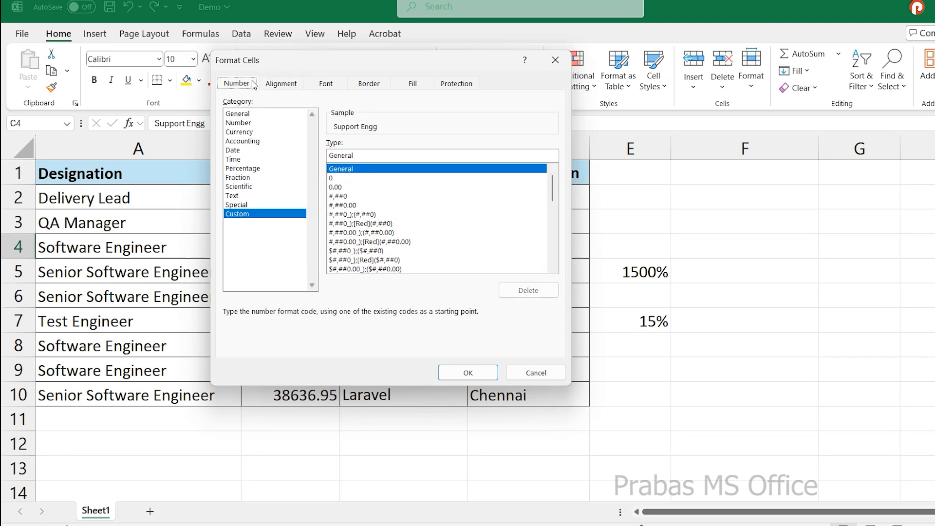
# Review the alignment, font, border, fill and protection settings for C4, and close Format Cells without changing anything
pyautogui.click(291, 82)
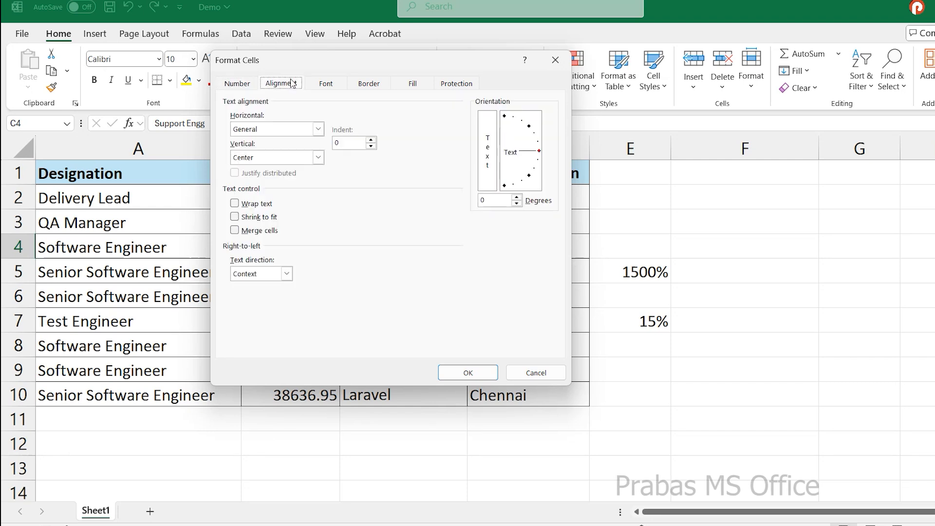
pyautogui.click(327, 85)
pyautogui.click(367, 86)
pyautogui.click(413, 83)
pyautogui.click(450, 84)
pyautogui.click(414, 84)
pyautogui.click(357, 87)
pyautogui.click(273, 86)
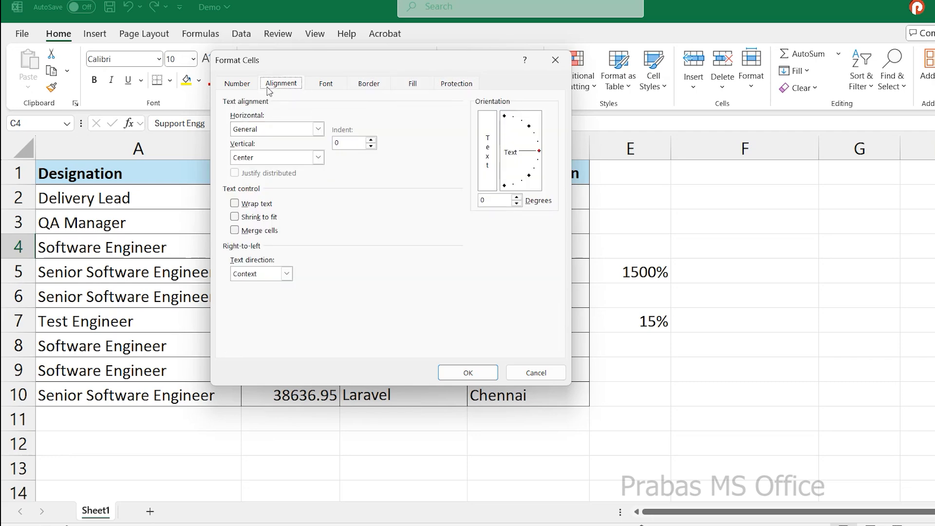
pyautogui.click(234, 86)
pyautogui.moveTo(299, 62); pyautogui.dragTo(311, 93)
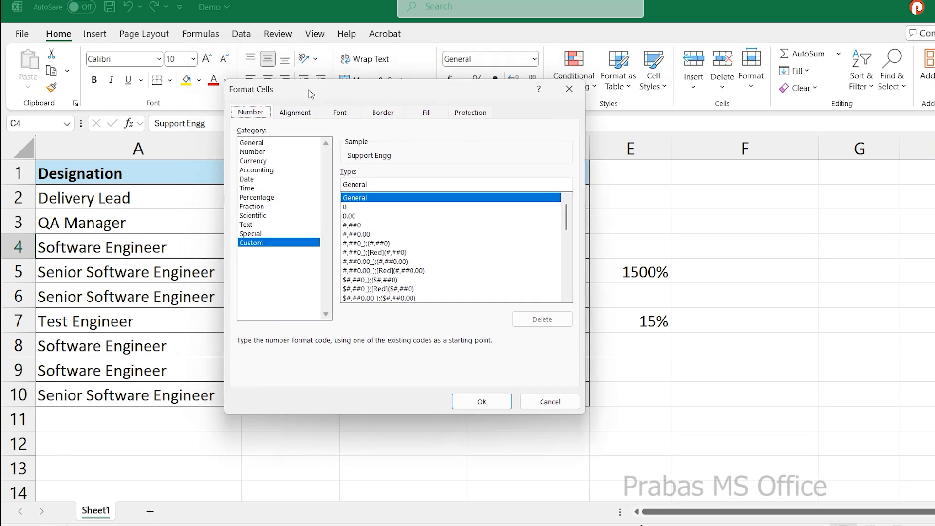
pyautogui.click(569, 89)
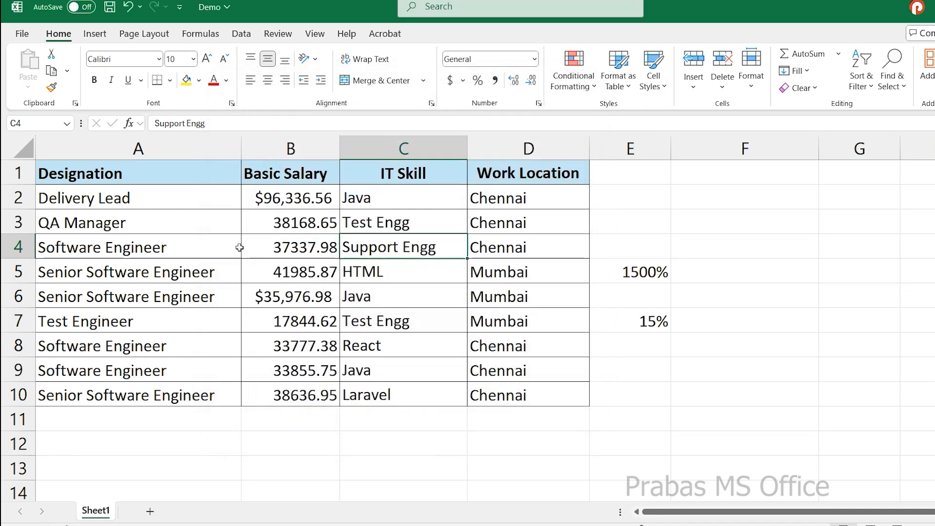
# Examine the number, alignment and font format settings for A5 without applying changes, and select C2
pyautogui.click(156, 281)
pyautogui.hotkey('ctrl', '1')
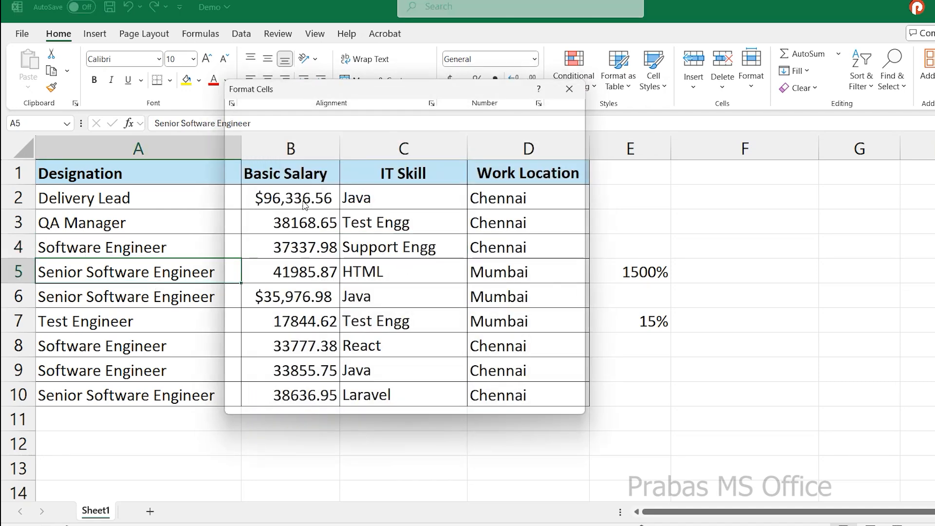
pyautogui.moveTo(368, 92); pyautogui.dragTo(358, 188)
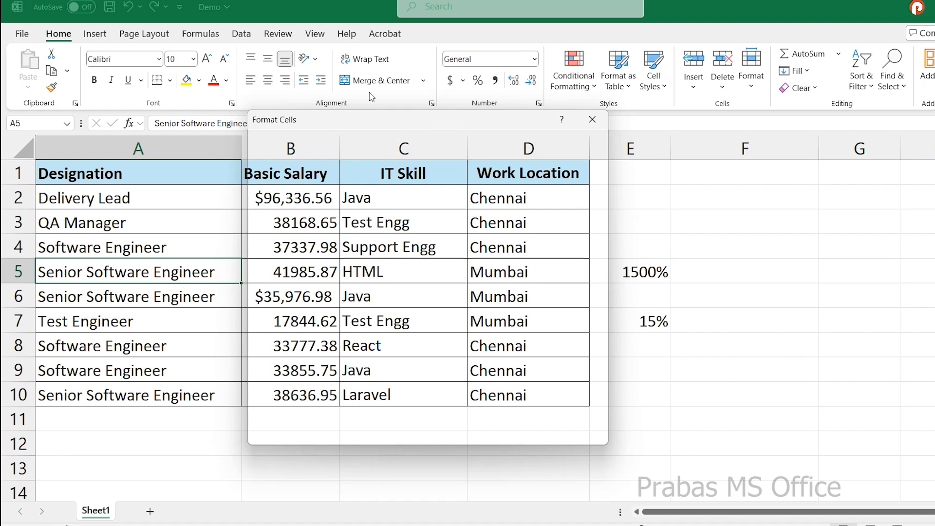
pyautogui.click(267, 204)
pyautogui.click(234, 231)
pyautogui.click(239, 240)
pyautogui.click(241, 158)
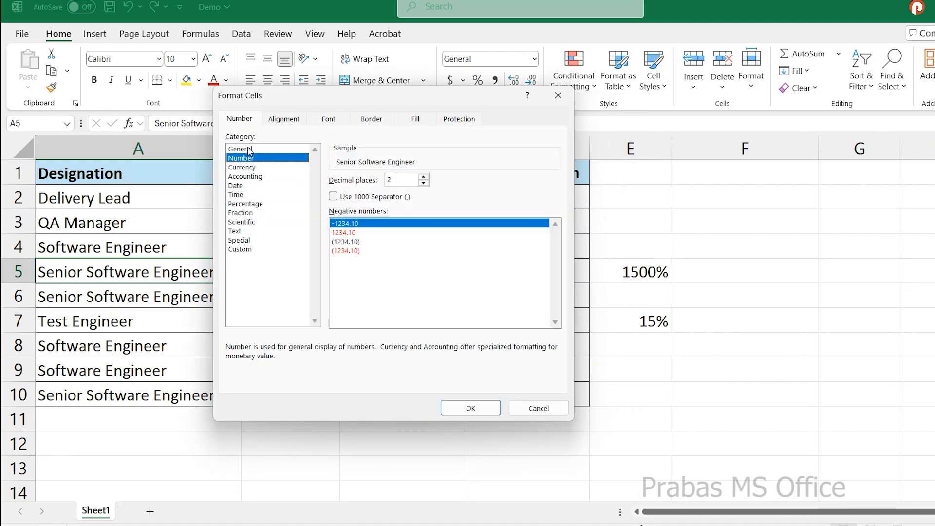
pyautogui.click(284, 119)
pyautogui.click(329, 118)
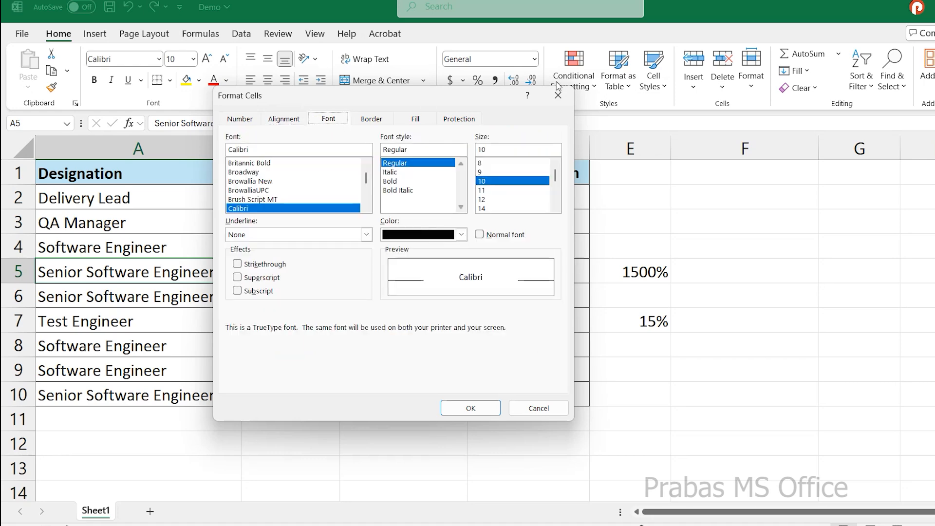
pyautogui.click(565, 105)
pyautogui.click(387, 208)
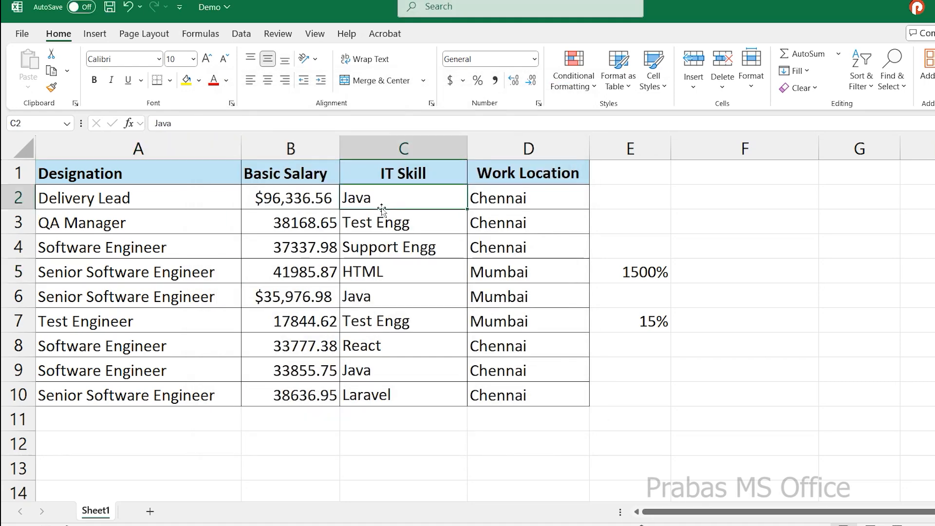